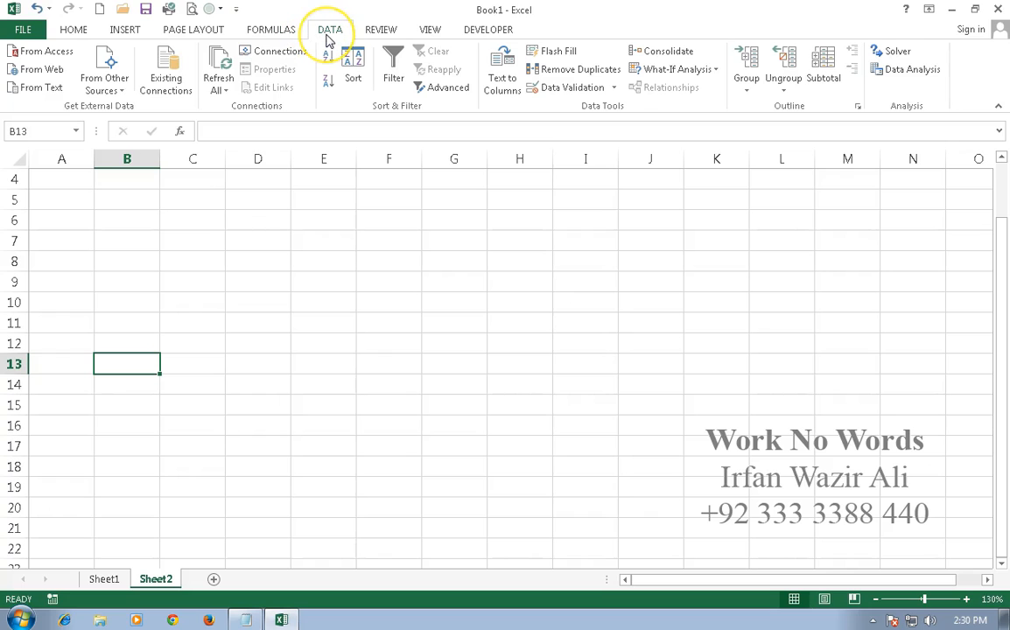
Open the Access database Database2 from the Documents library as an external data source.
left_click(43, 57)
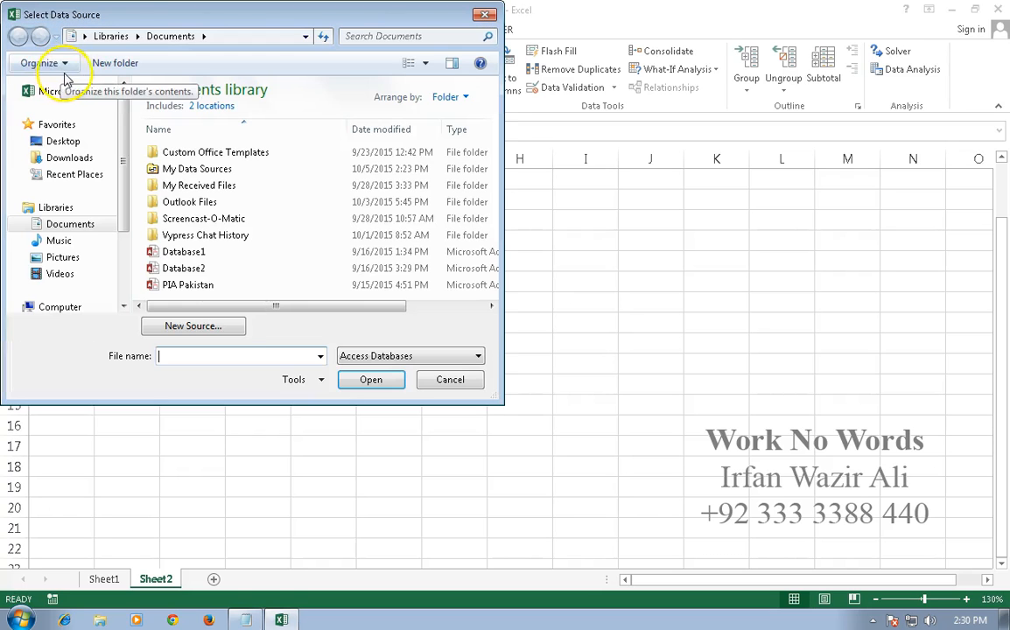
left_click_drag(210, 25, 469, 28)
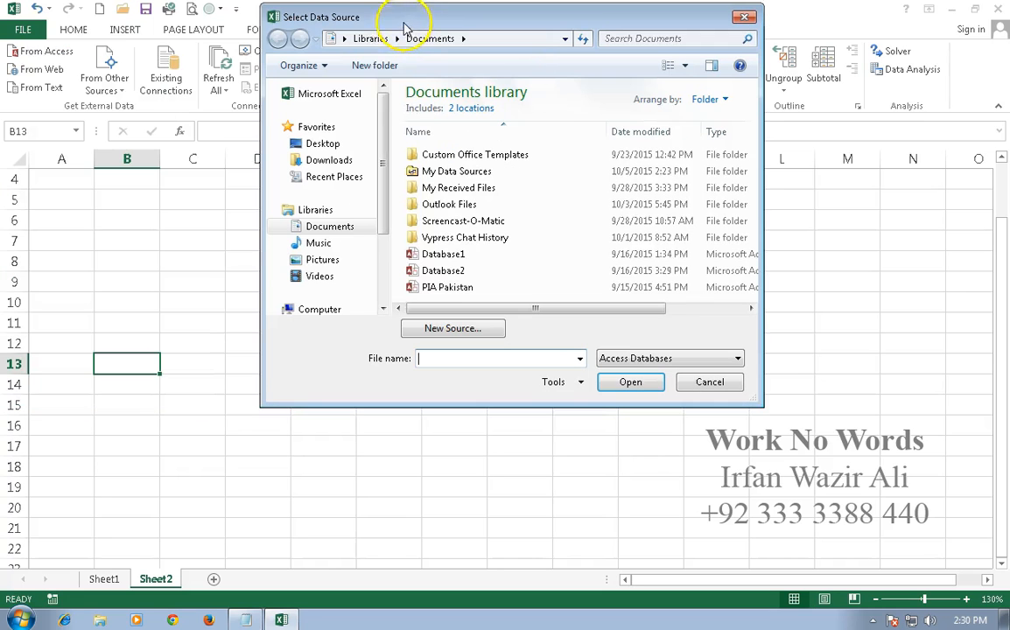
left_click(443, 271)
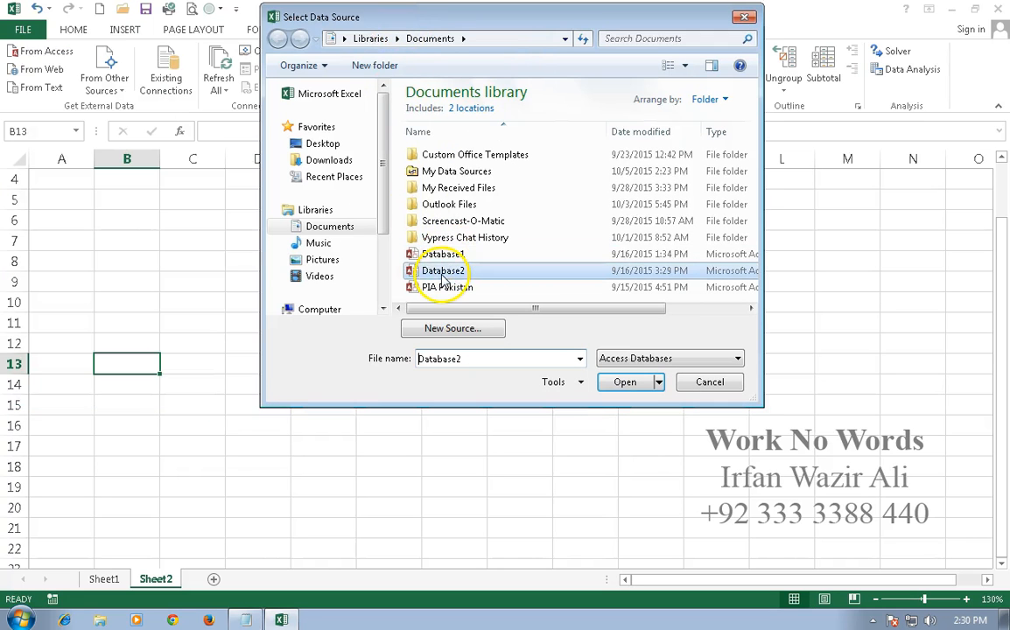
left_click(623, 382)
left_click_drag(413, 241, 514, 203)
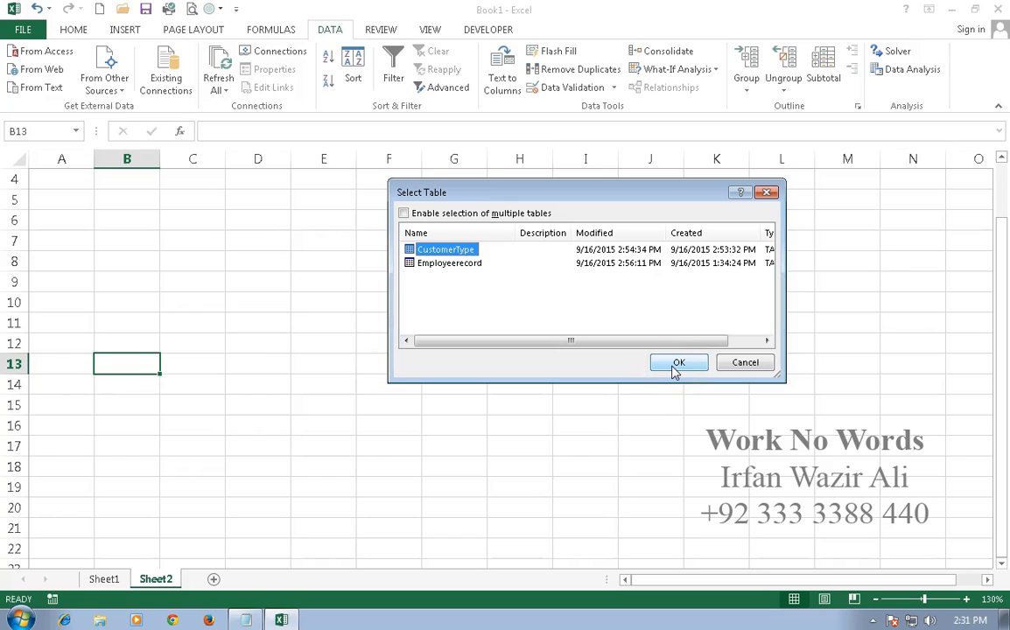
left_click(404, 214)
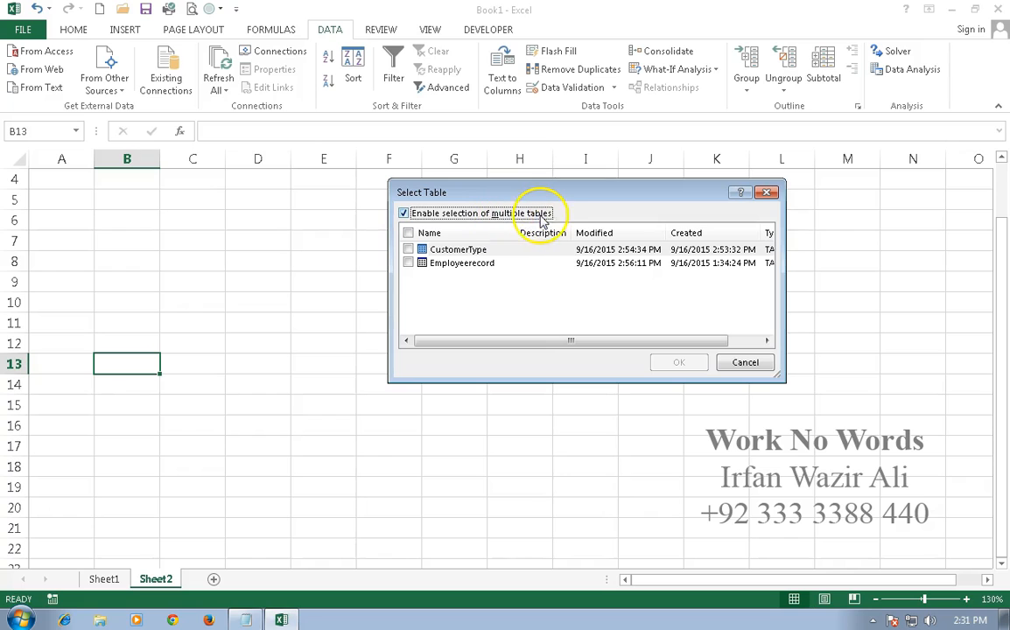
left_click(409, 251)
left_click(409, 264)
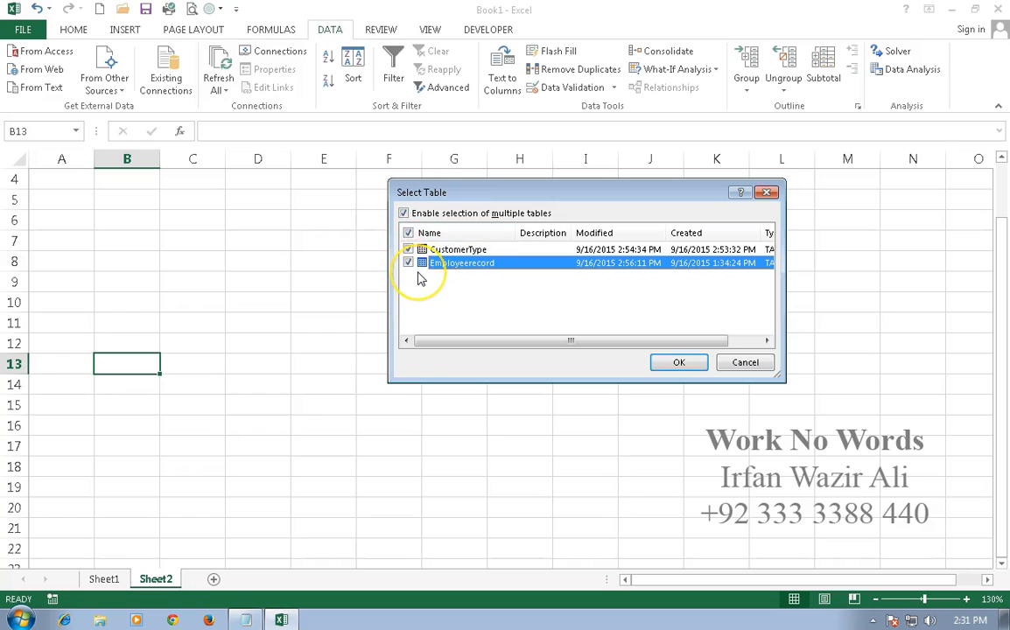
left_click(404, 214)
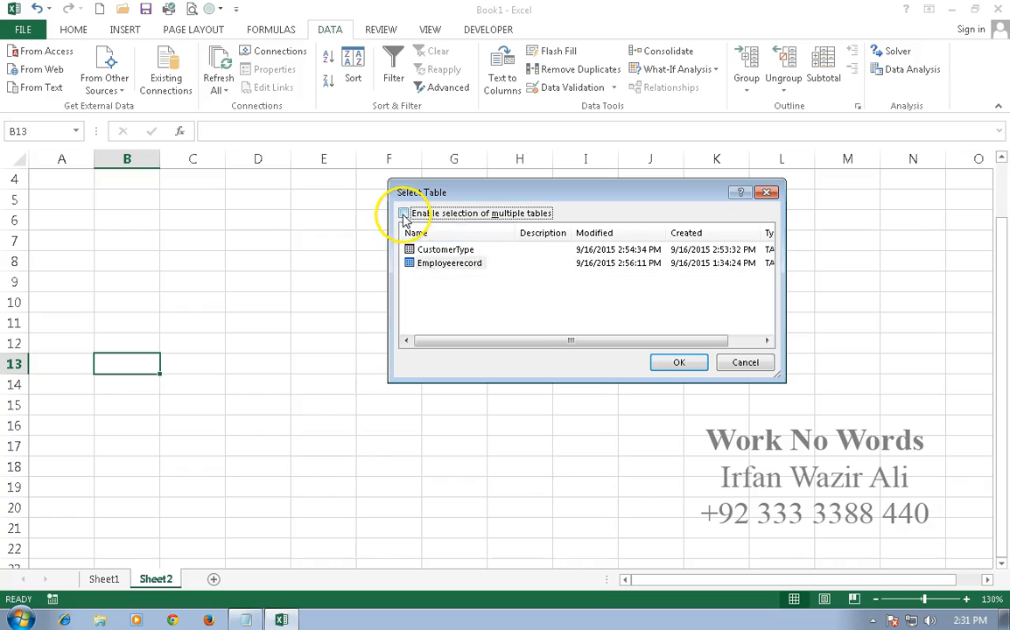
Import the CustomerType table from the database as a table at cell A4 of Sheet2.
left_click(413, 251)
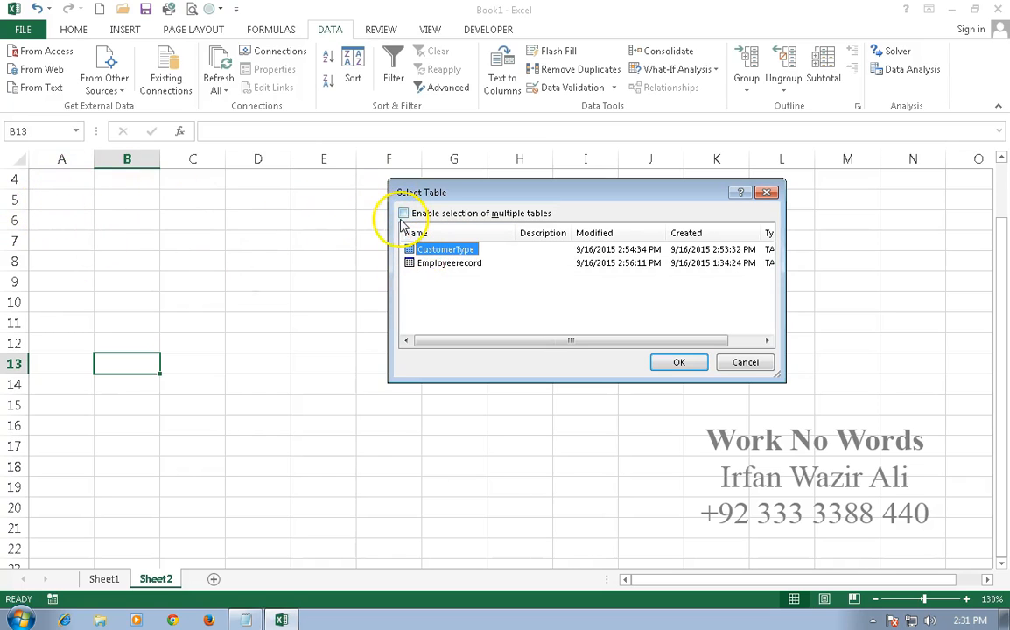
left_click_drag(451, 199, 496, 202)
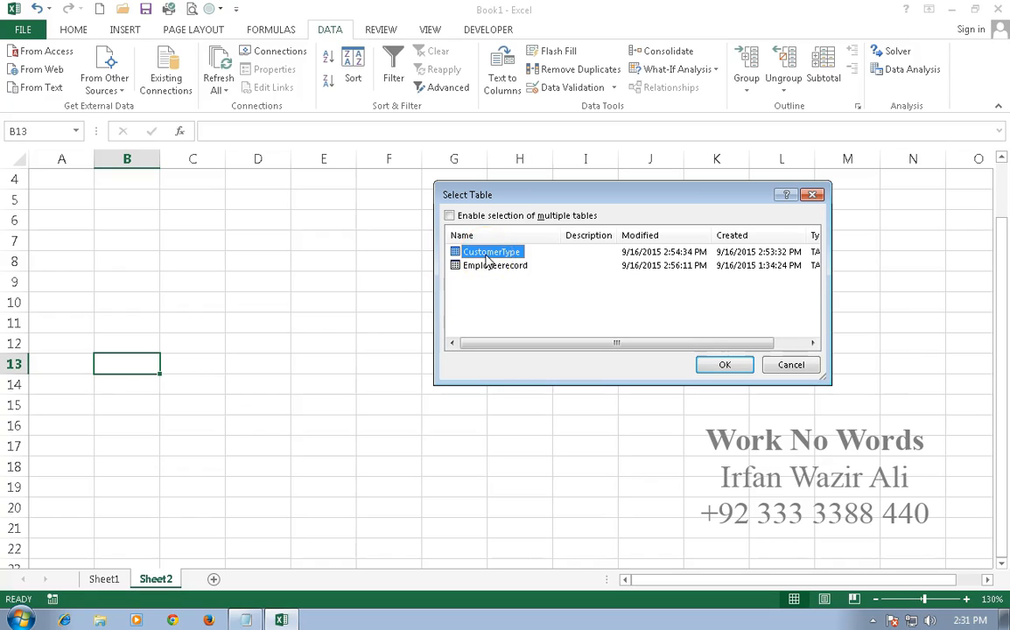
left_click(726, 365)
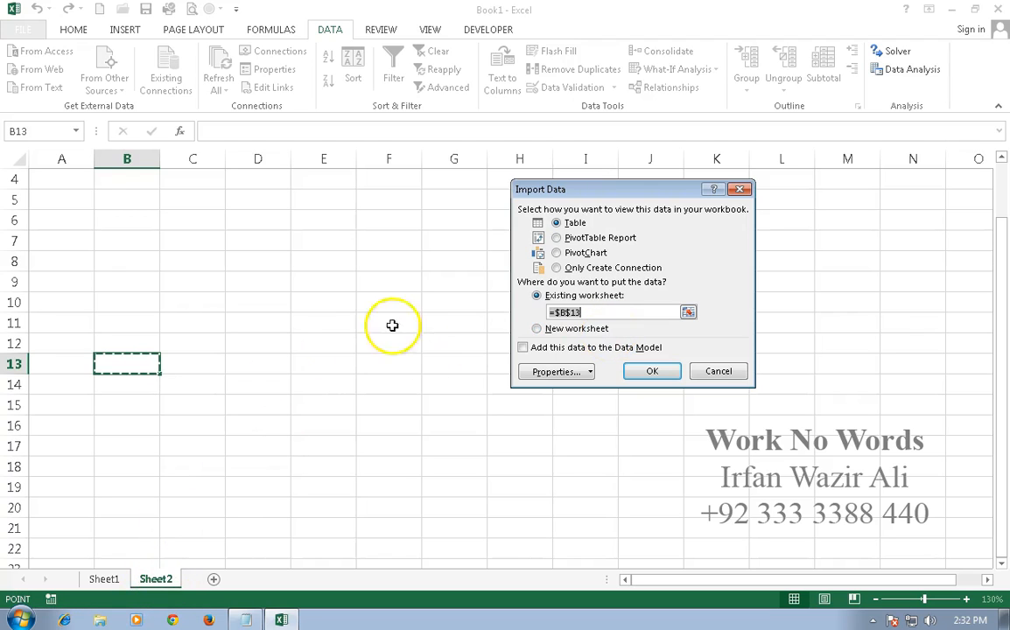
left_click(76, 185)
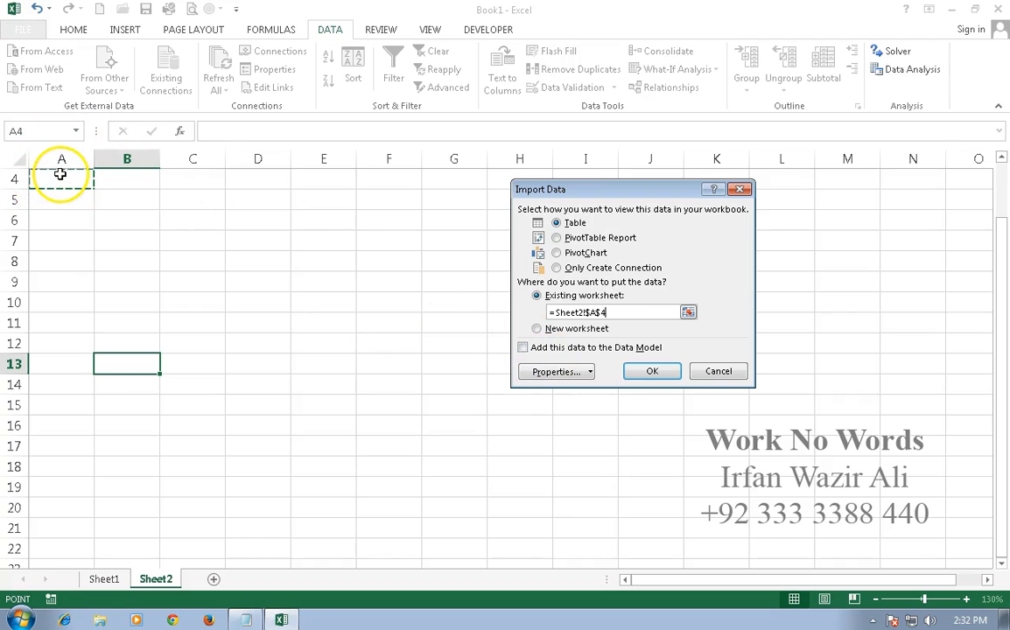
left_click(659, 382)
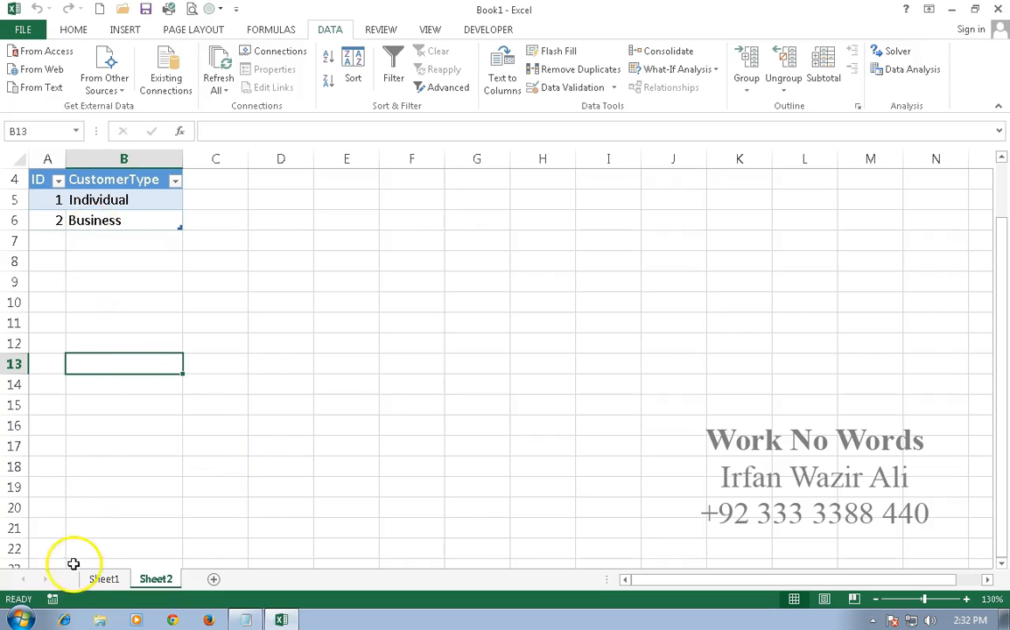
Import the Employeerecord table from the Access database Database2 as a table at cell E4 of Sheet2.
left_click(361, 183)
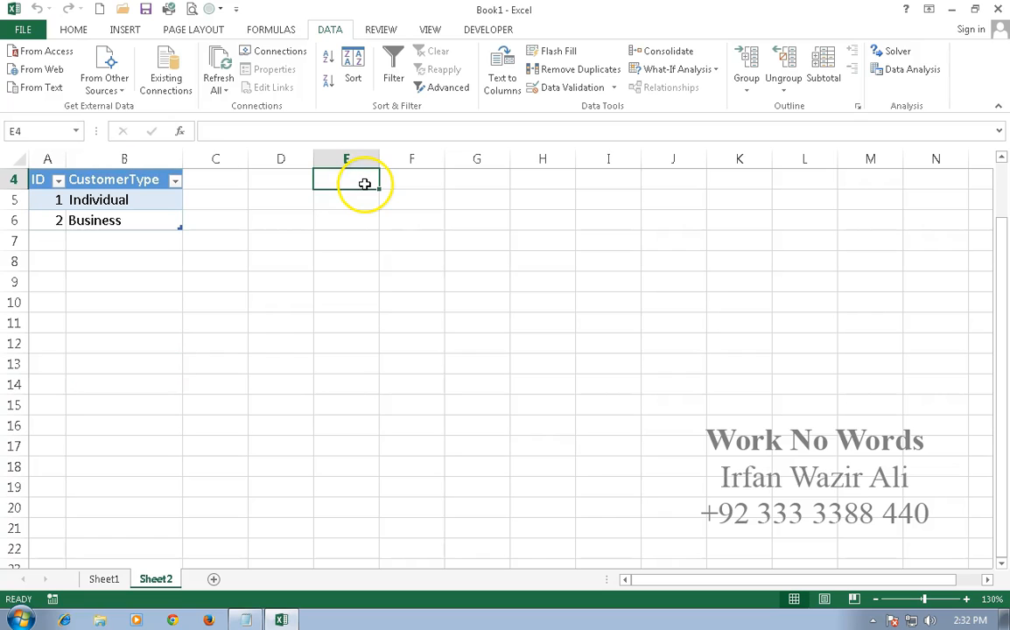
left_click(31, 49)
left_click(442, 271)
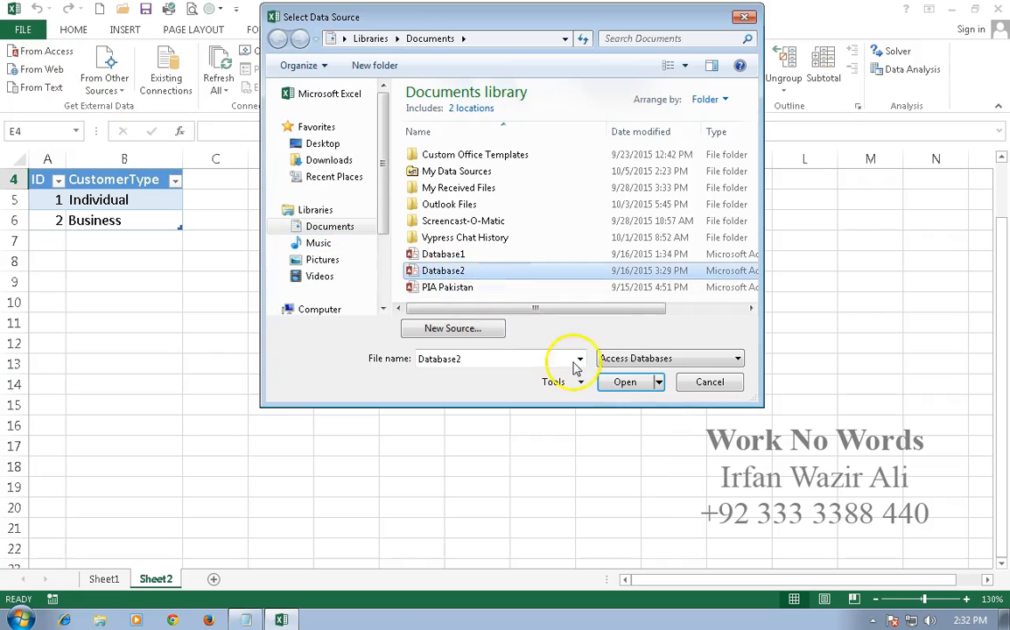
left_click(627, 382)
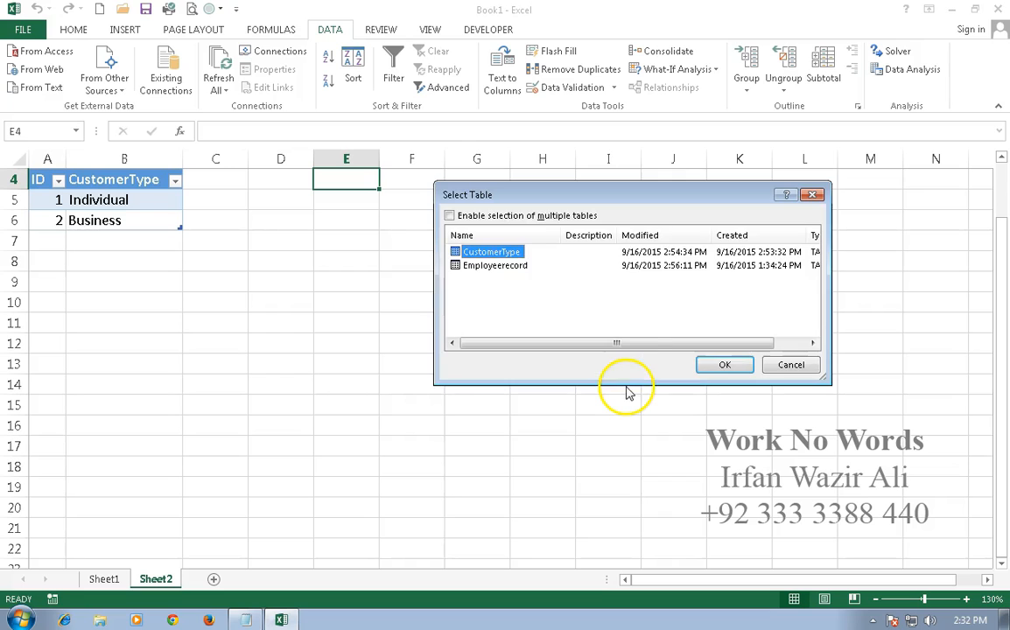
left_click(488, 266)
left_click(720, 365)
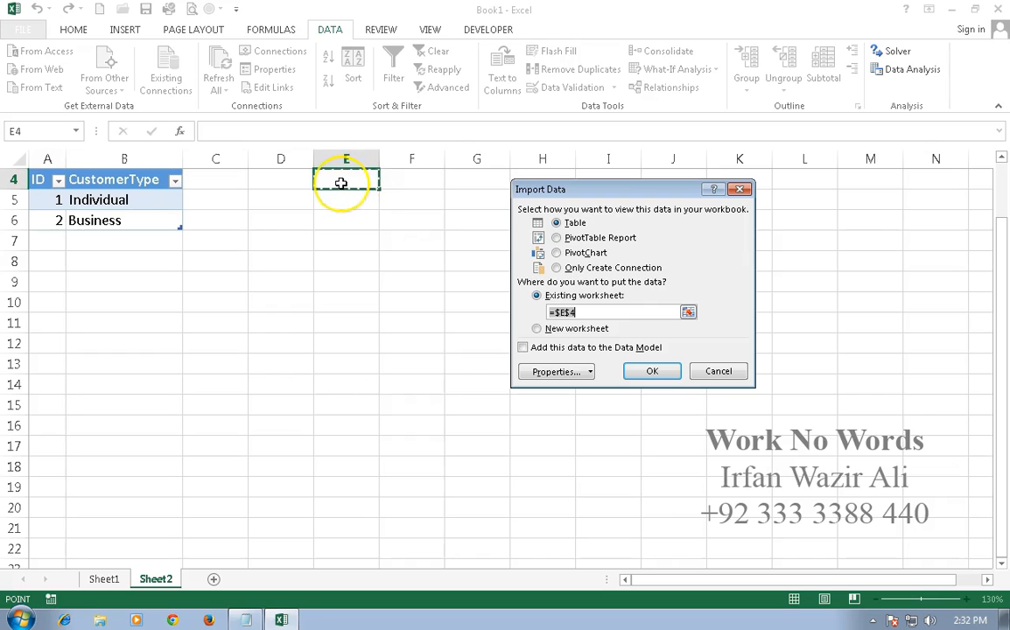
left_click(666, 375)
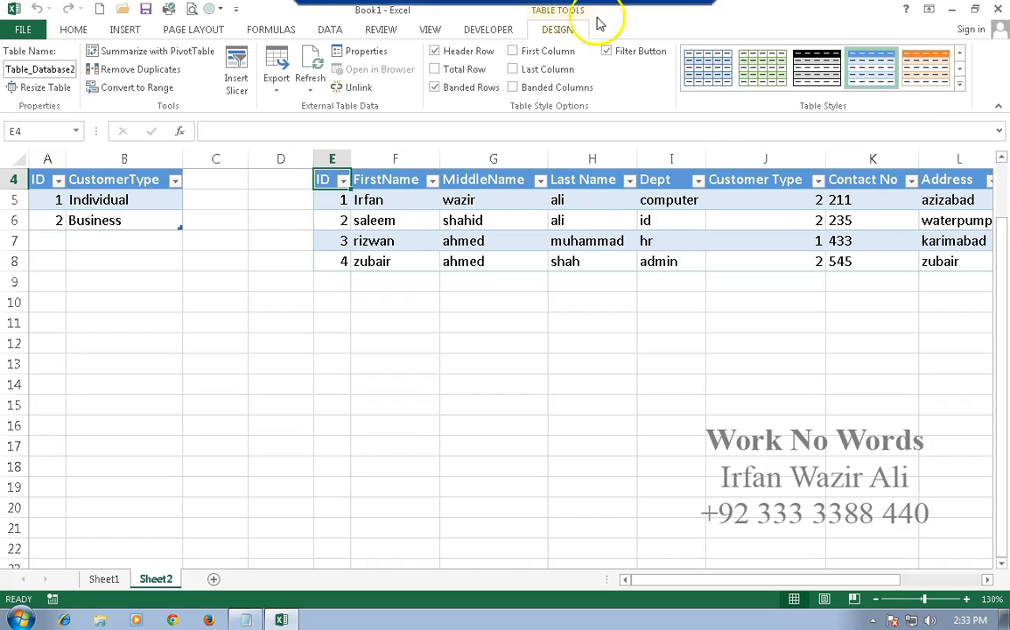
Apply the dark blue Light table style with a solid header to the employee table.
left_click(960, 84)
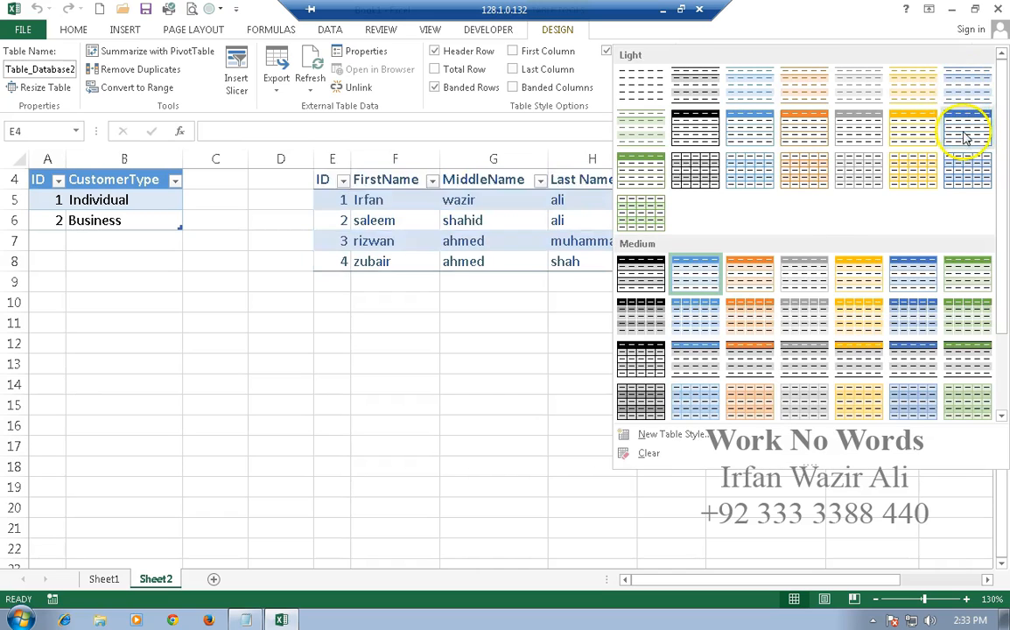
left_click(964, 129)
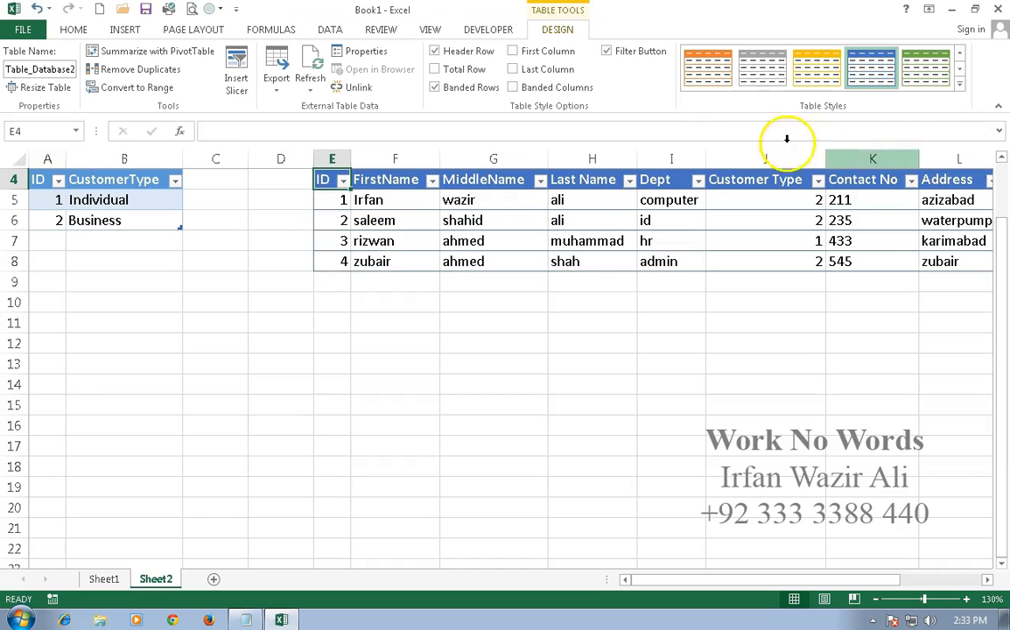
Turn off the banded rows and the filter buttons of the employee table.
left_click(606, 52)
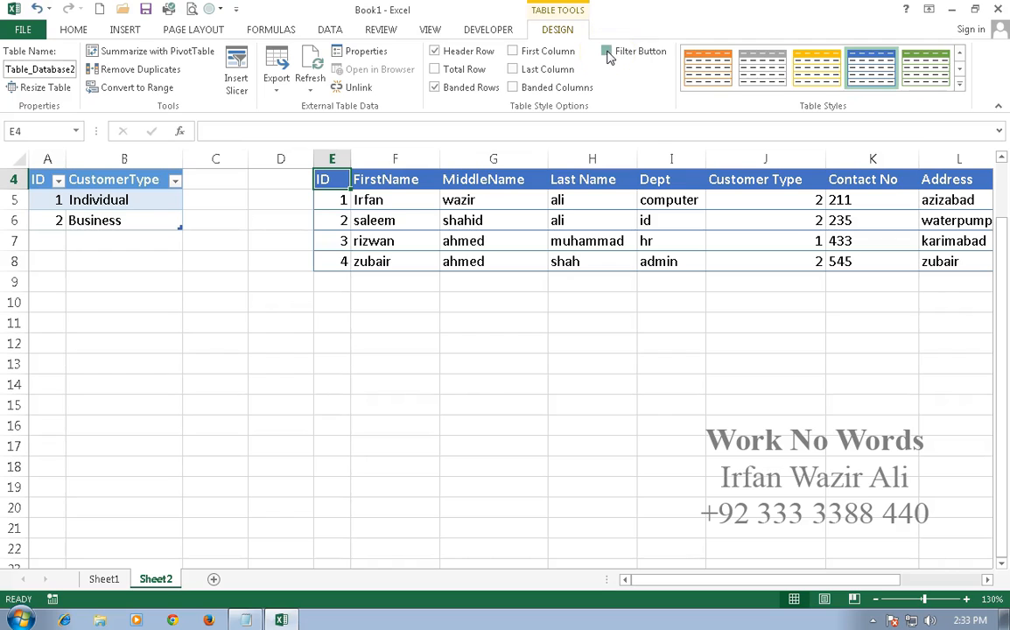
left_click(606, 52)
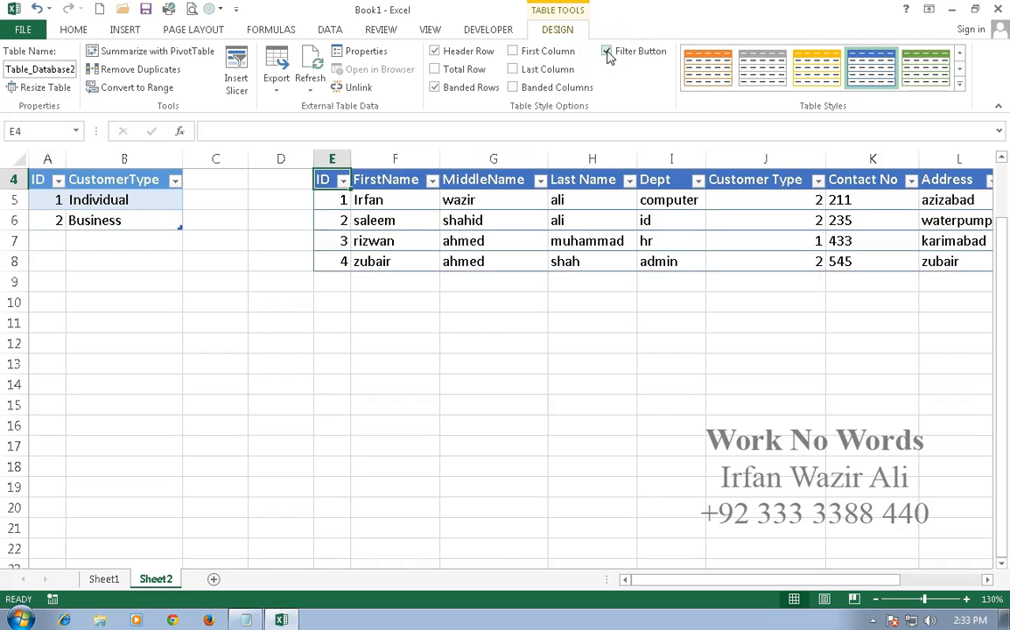
left_click(434, 51)
left_click(450, 87)
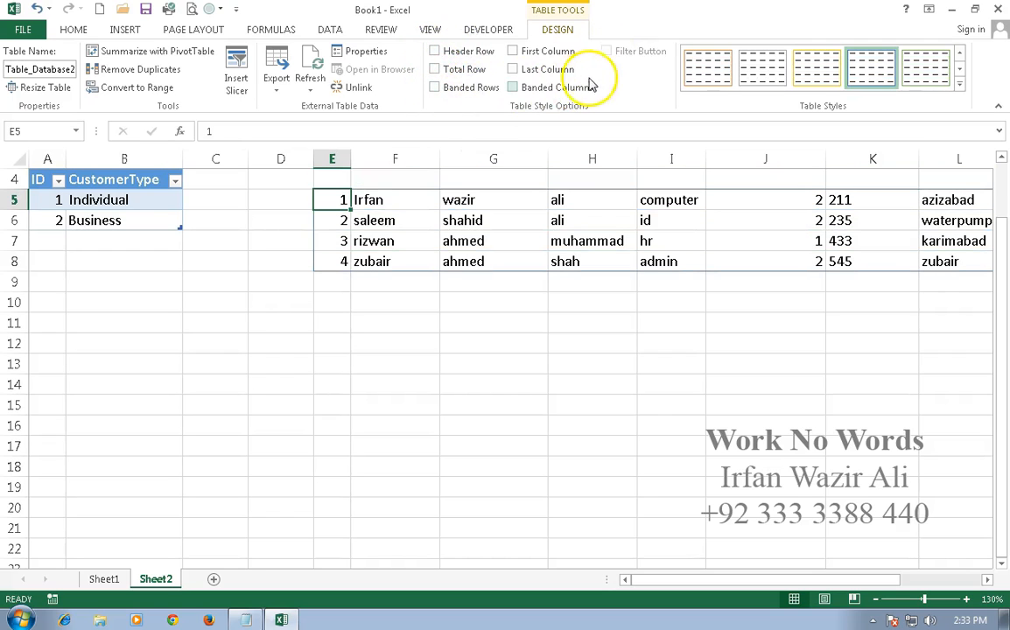
left_click(436, 50)
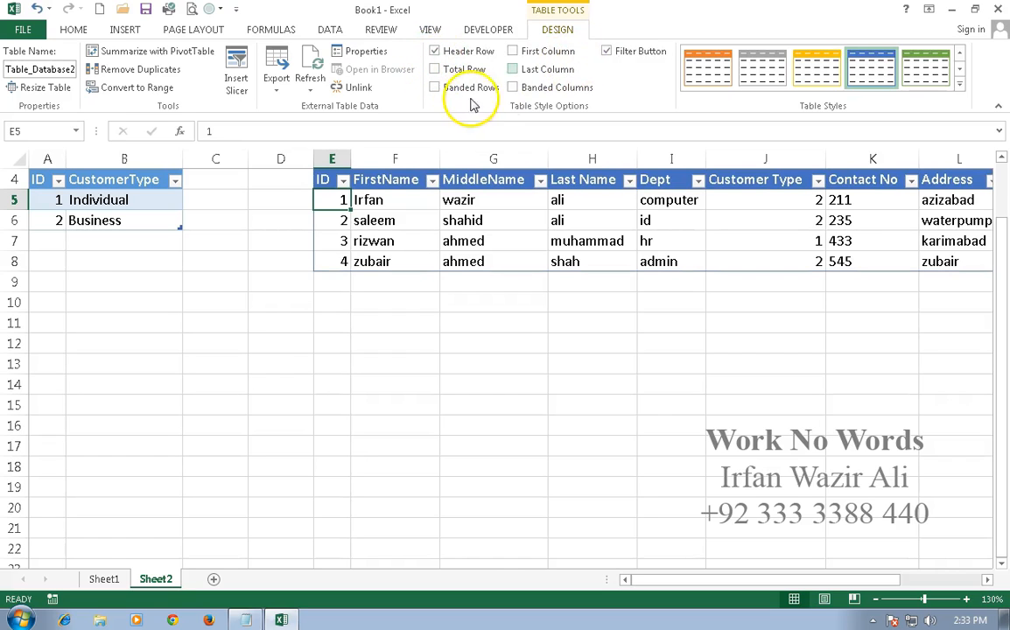
left_click(606, 52)
left_click(607, 52)
left_click(607, 53)
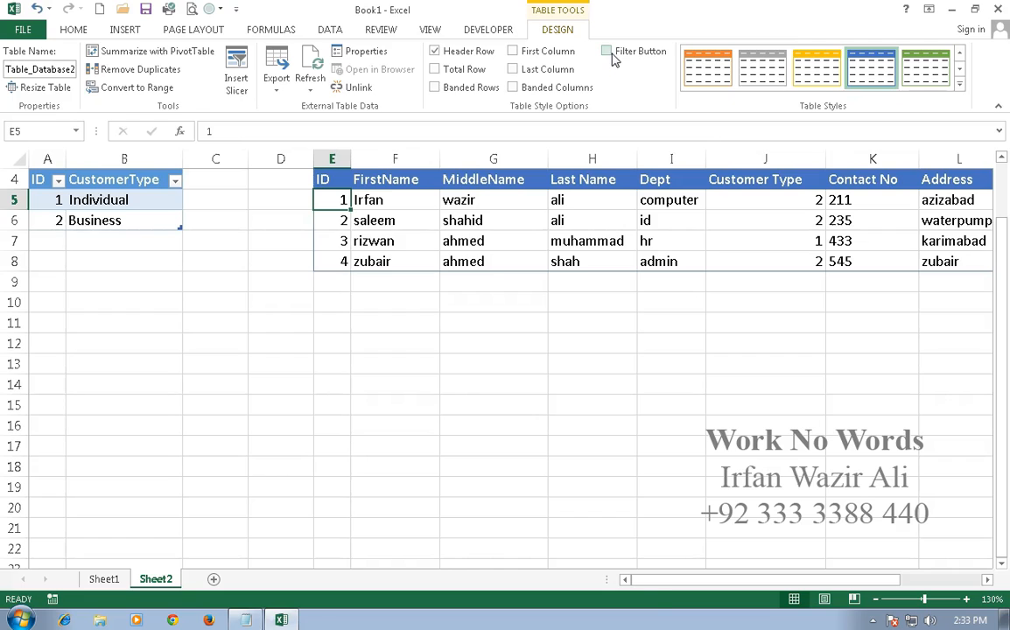
left_click(447, 200)
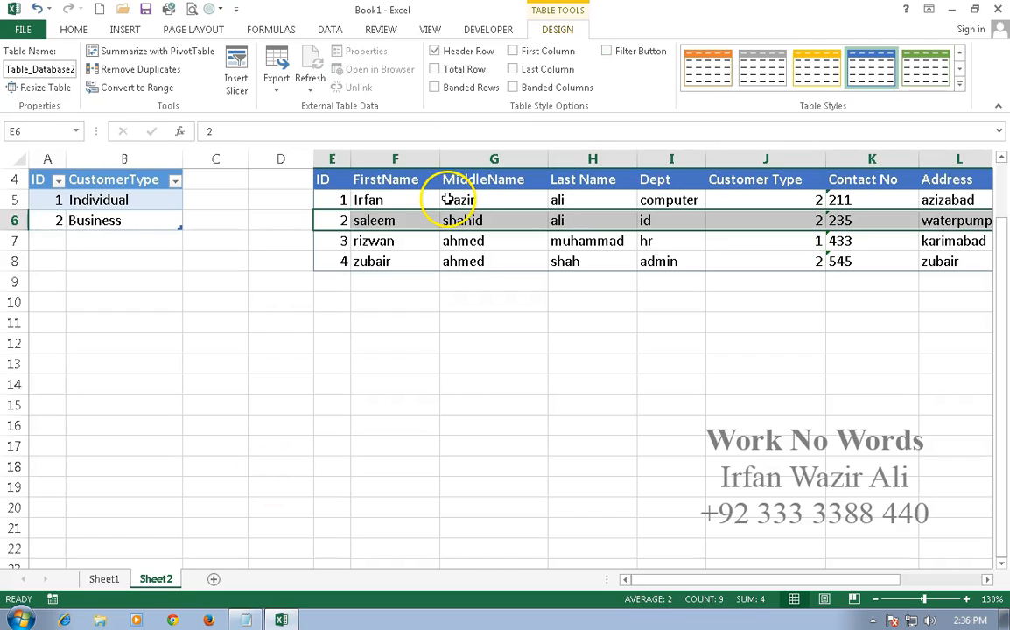
left_click(415, 199)
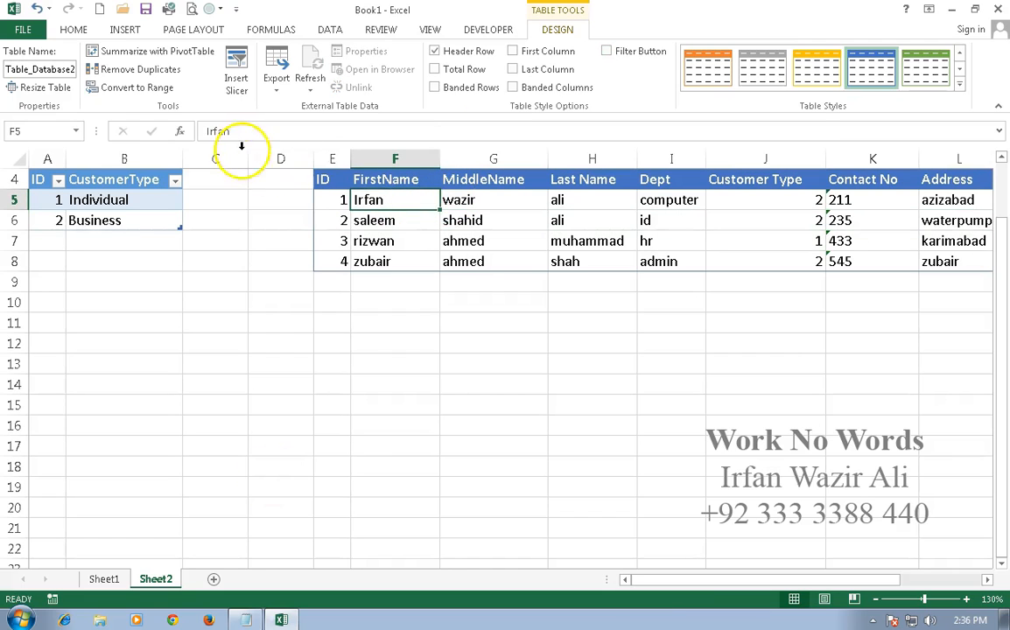
left_click(238, 83)
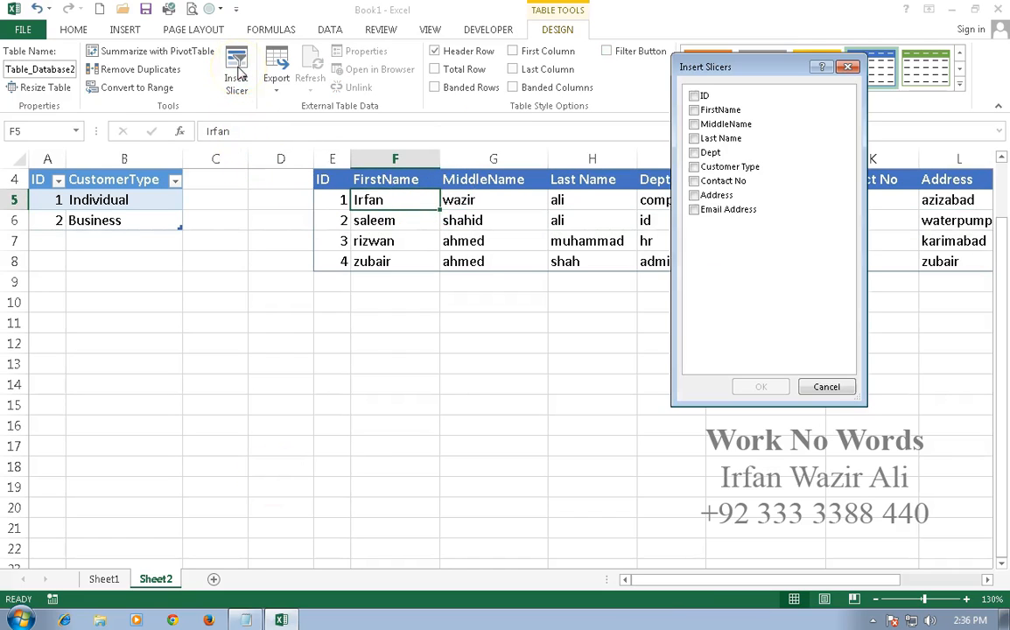
left_click(849, 69)
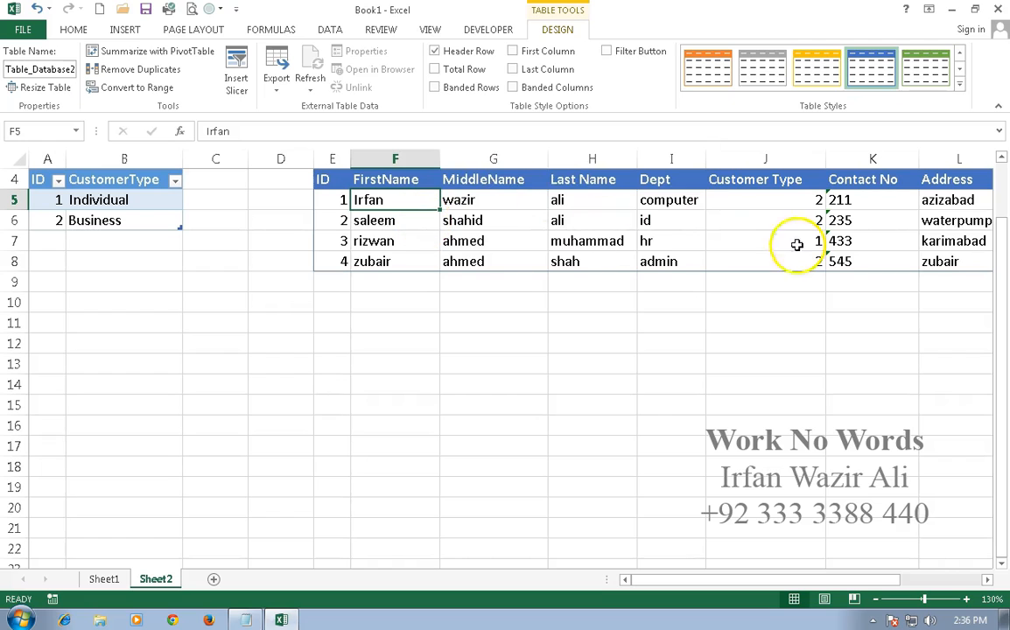